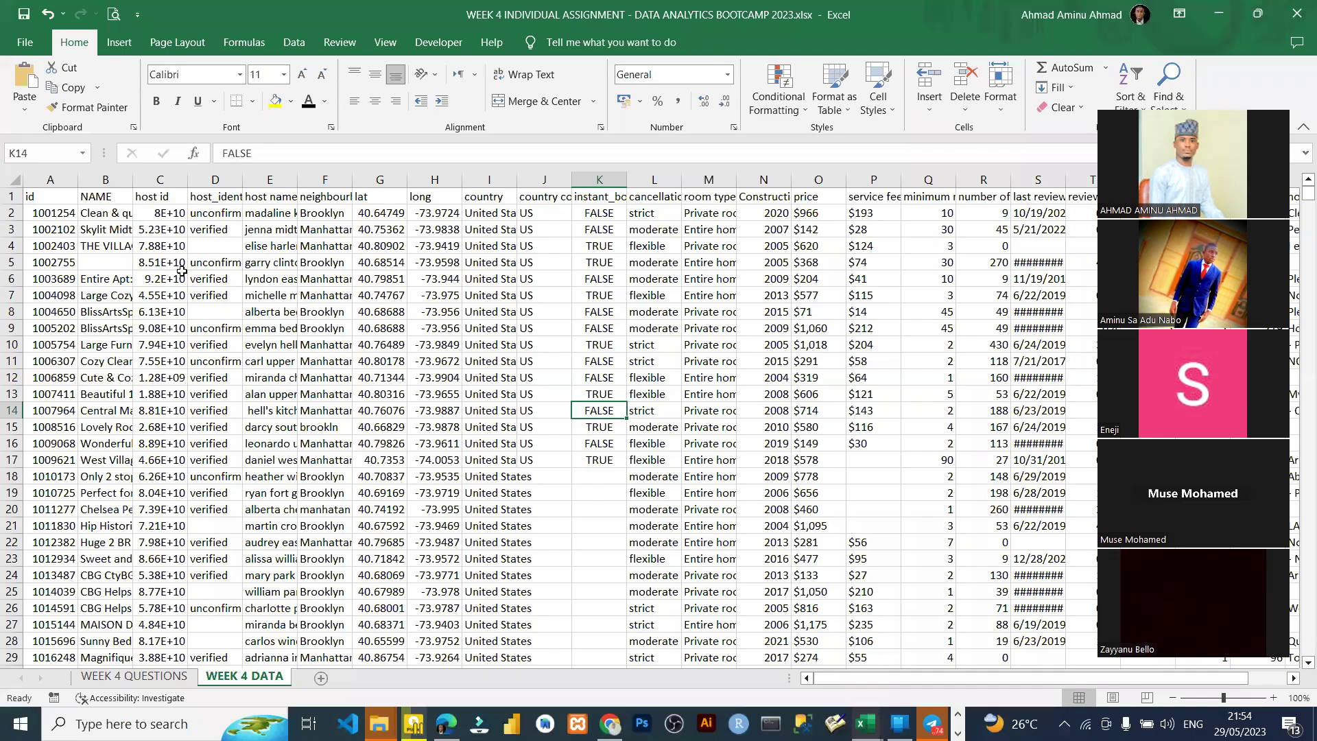
Inspect the listings data by selecting the id header and a value in the long column
left_click(59, 199)
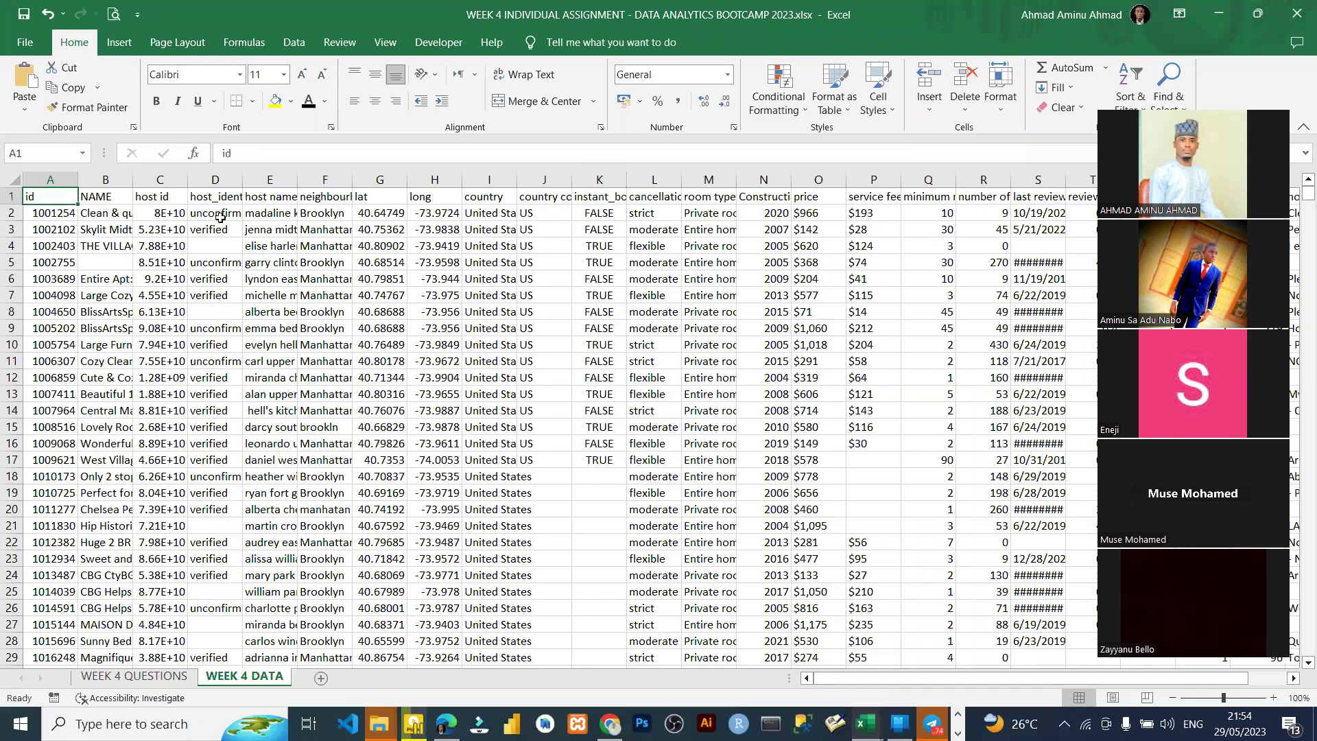
left_click_drag(221, 218, 638, 233)
left_click(428, 263)
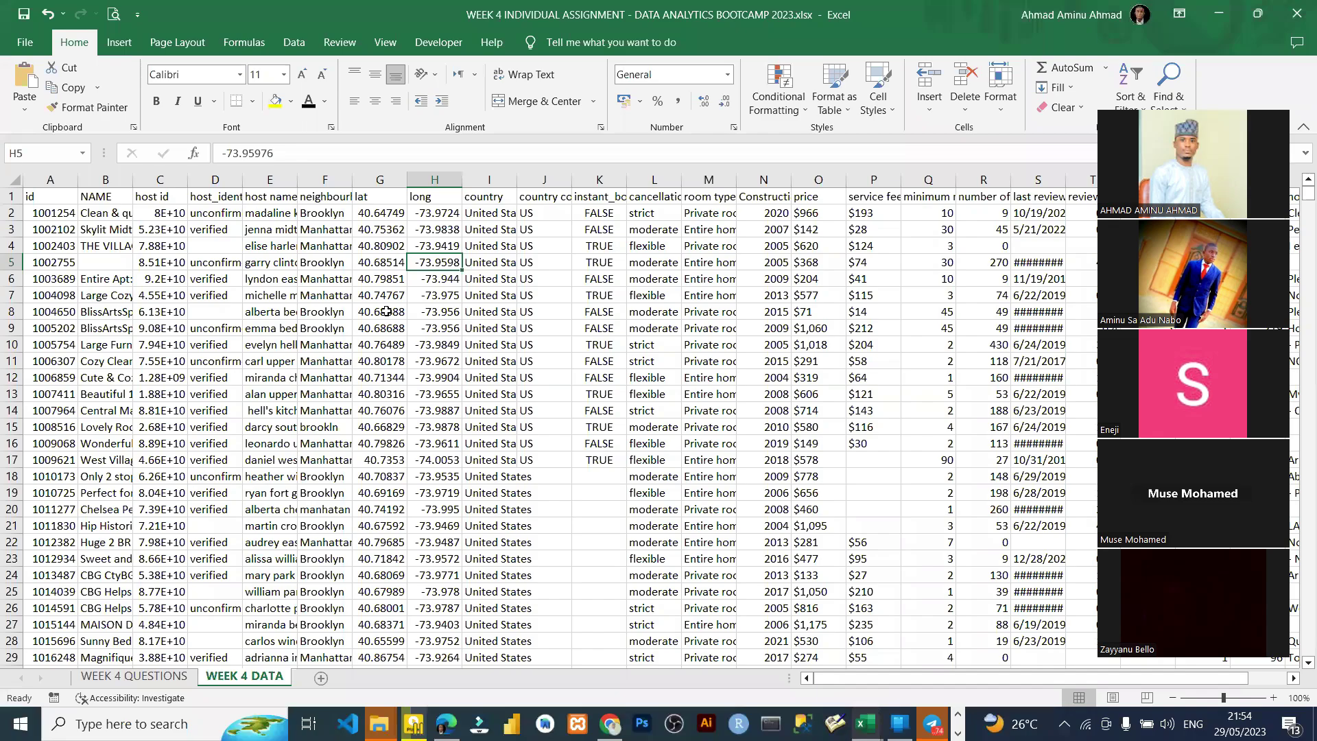
Delete header row 1 of the WEEK 4 DATA sheet and bring up the Data tools
left_click(8, 198)
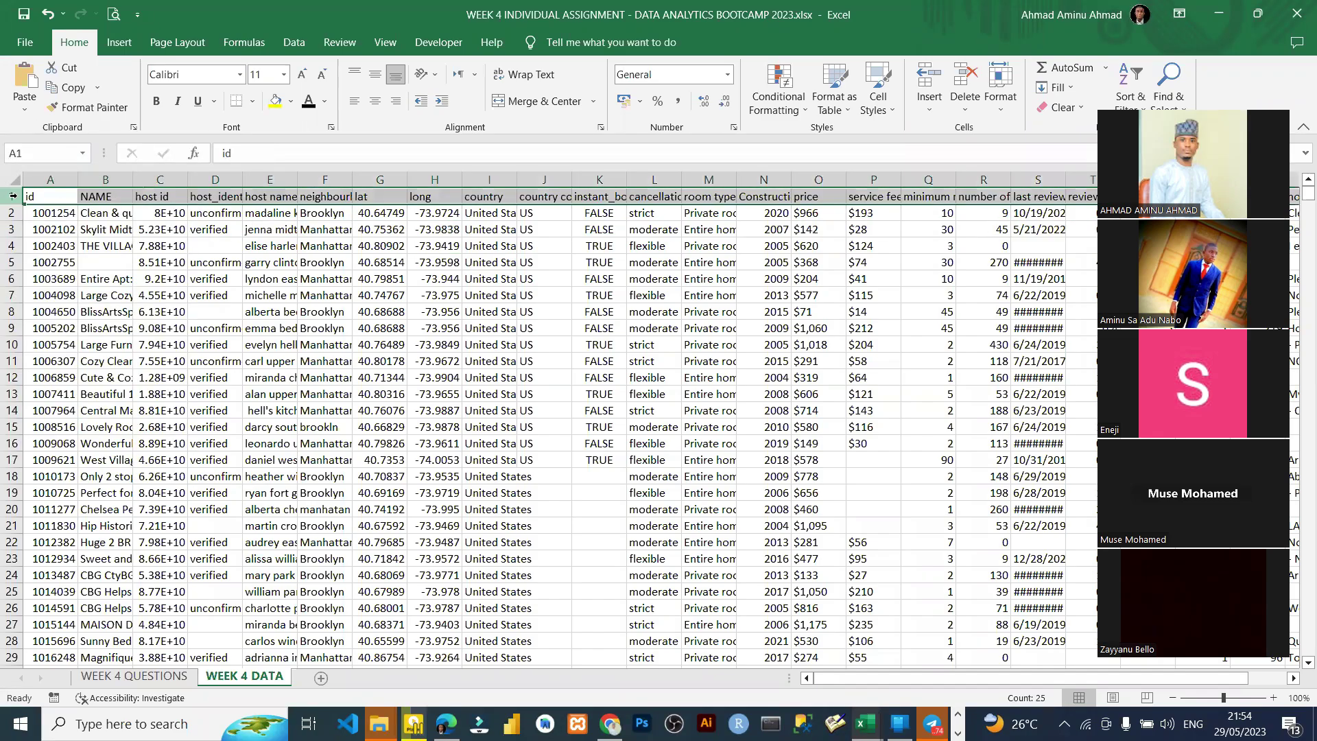
right_click(20, 197)
key("Escape")
key("ctrl+minus")
left_click(269, 295)
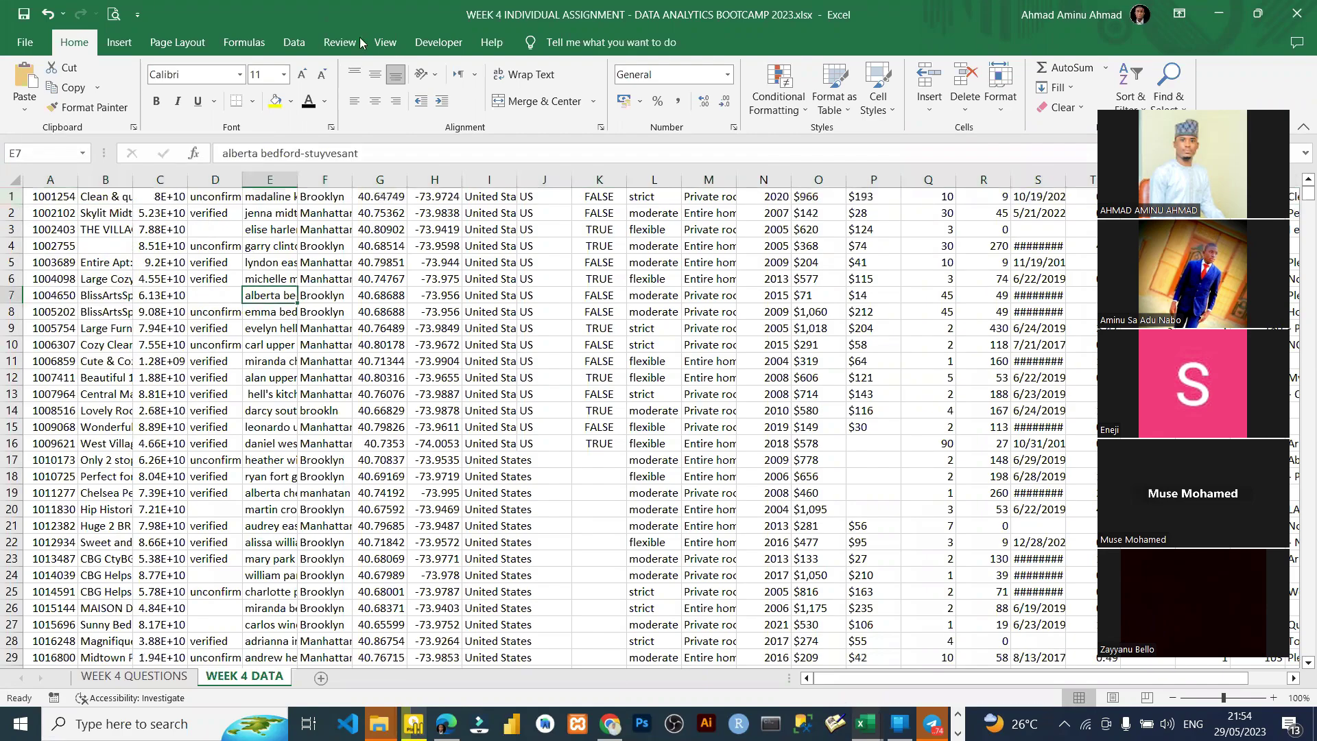
left_click(294, 42)
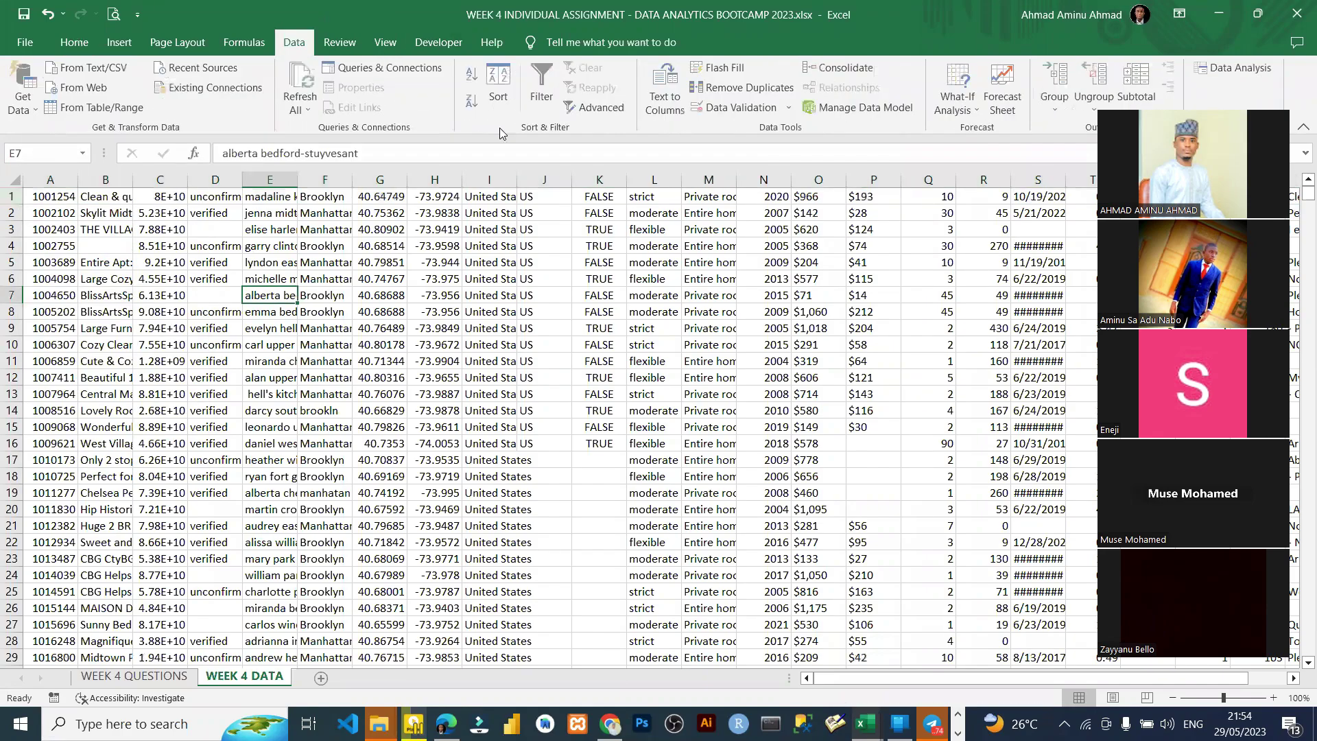
Cancel Remove Duplicates and undo the deletion, restoring the id, NAME, host id header row
left_click(744, 87)
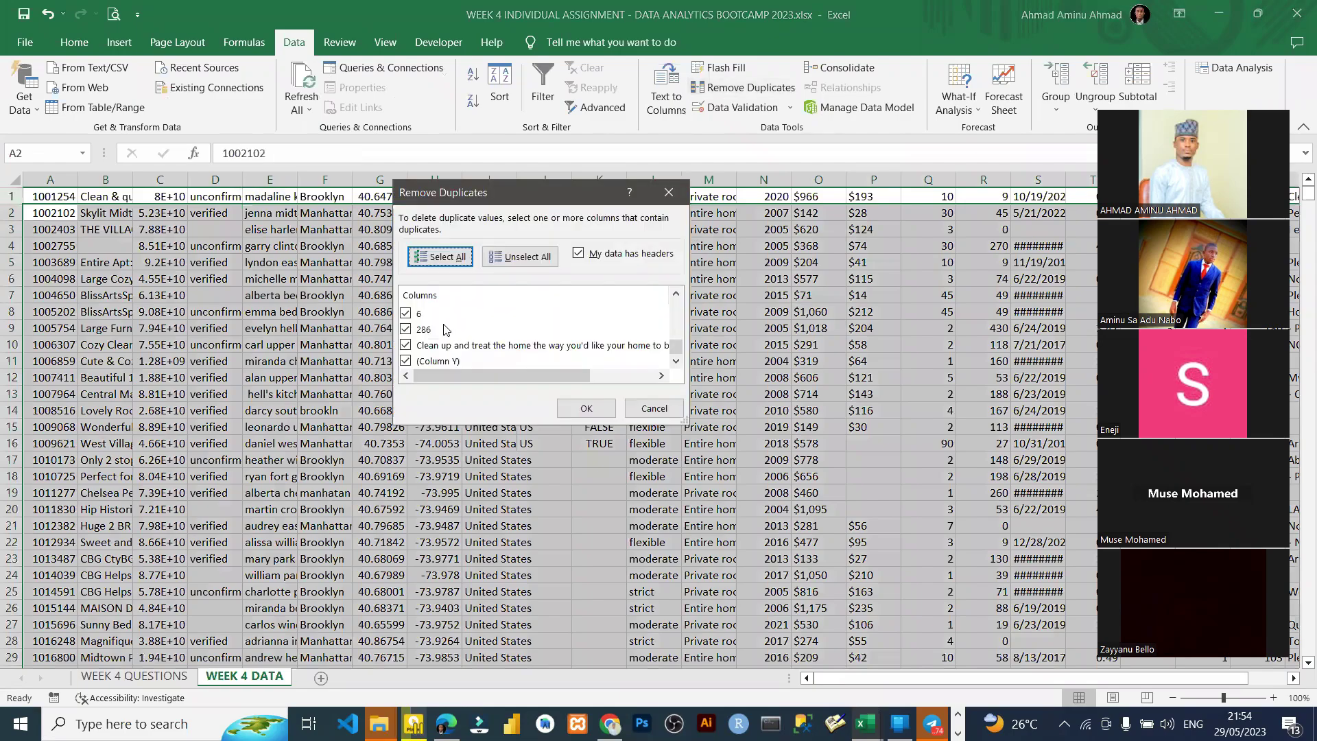
scroll(453, 331, "up", 10)
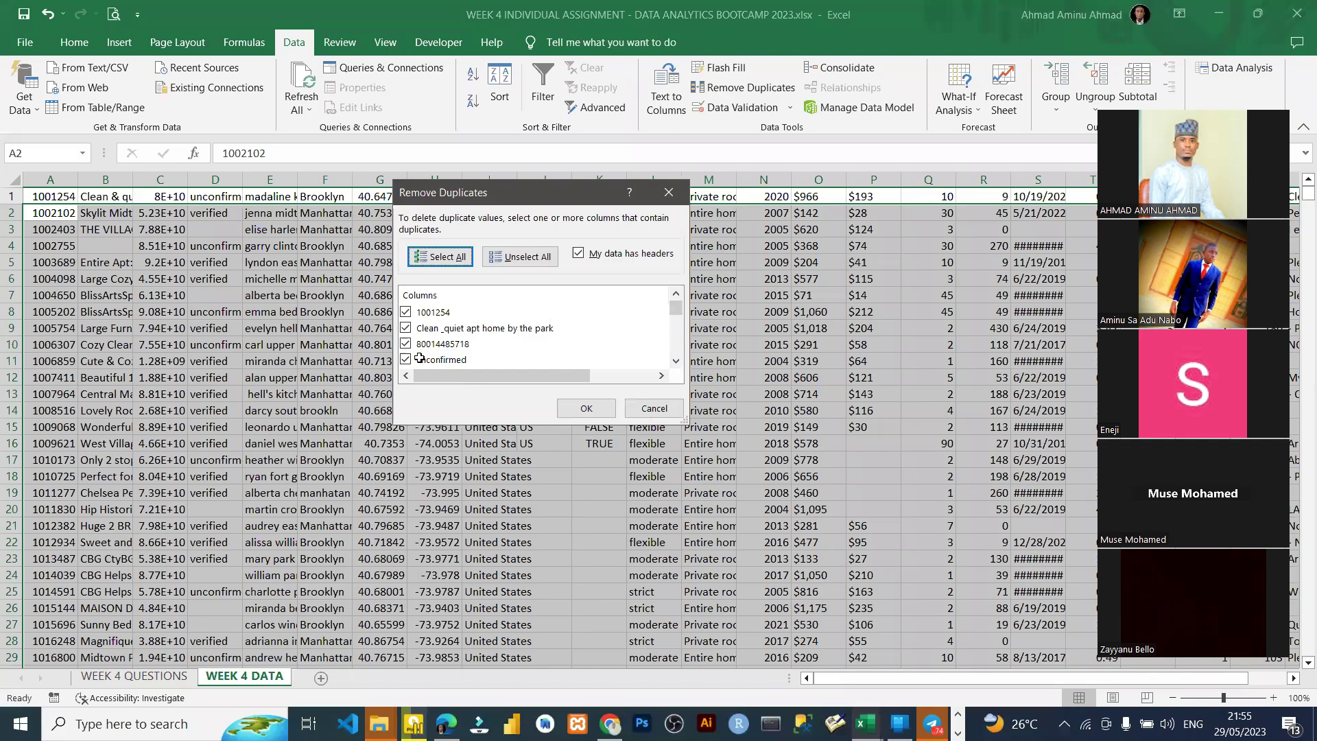
key("Escape")
key("ctrl+z")
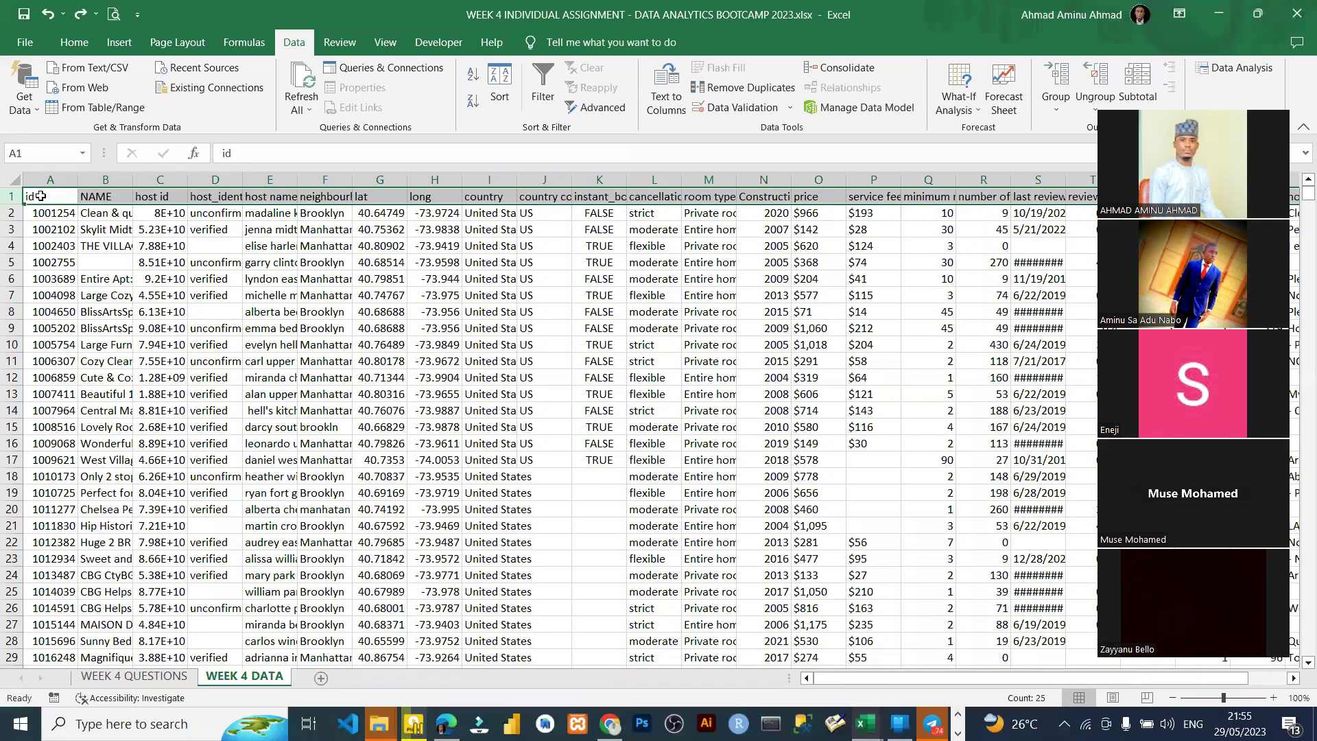
left_click(99, 194)
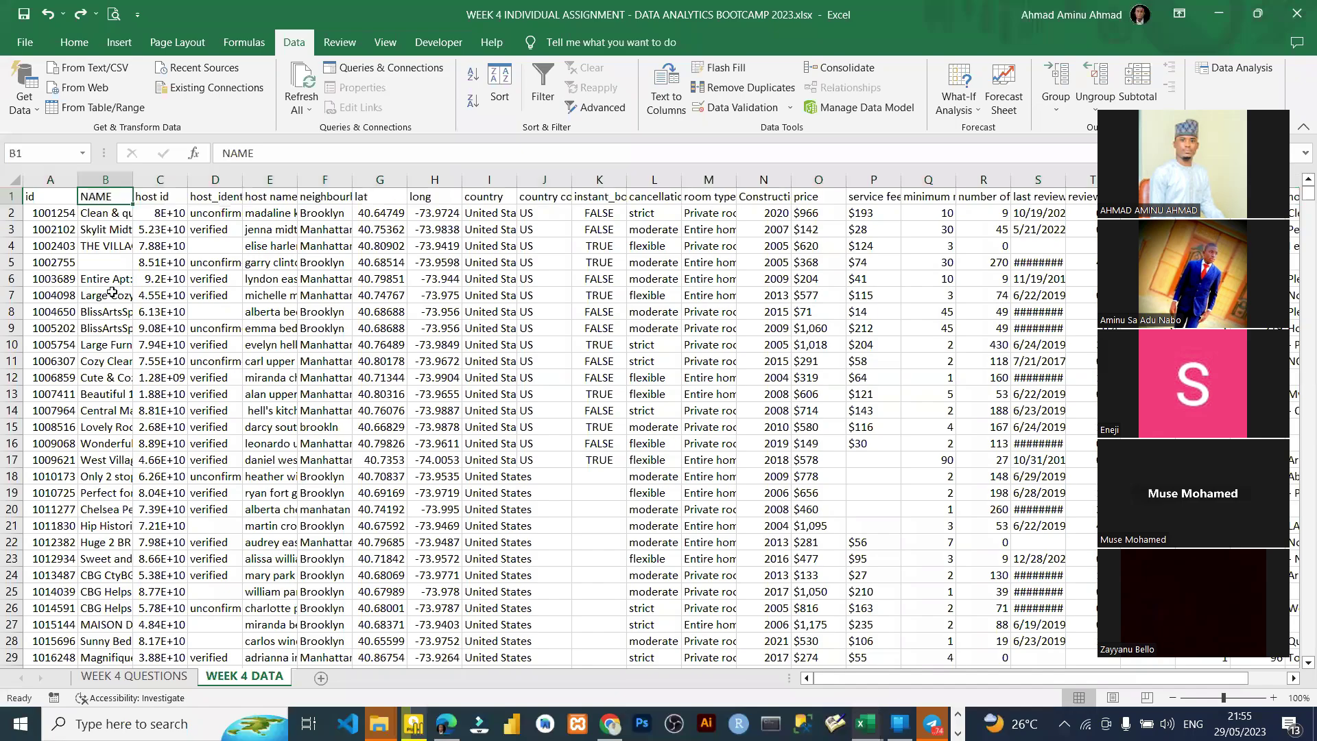
left_click(234, 197)
left_click(544, 179)
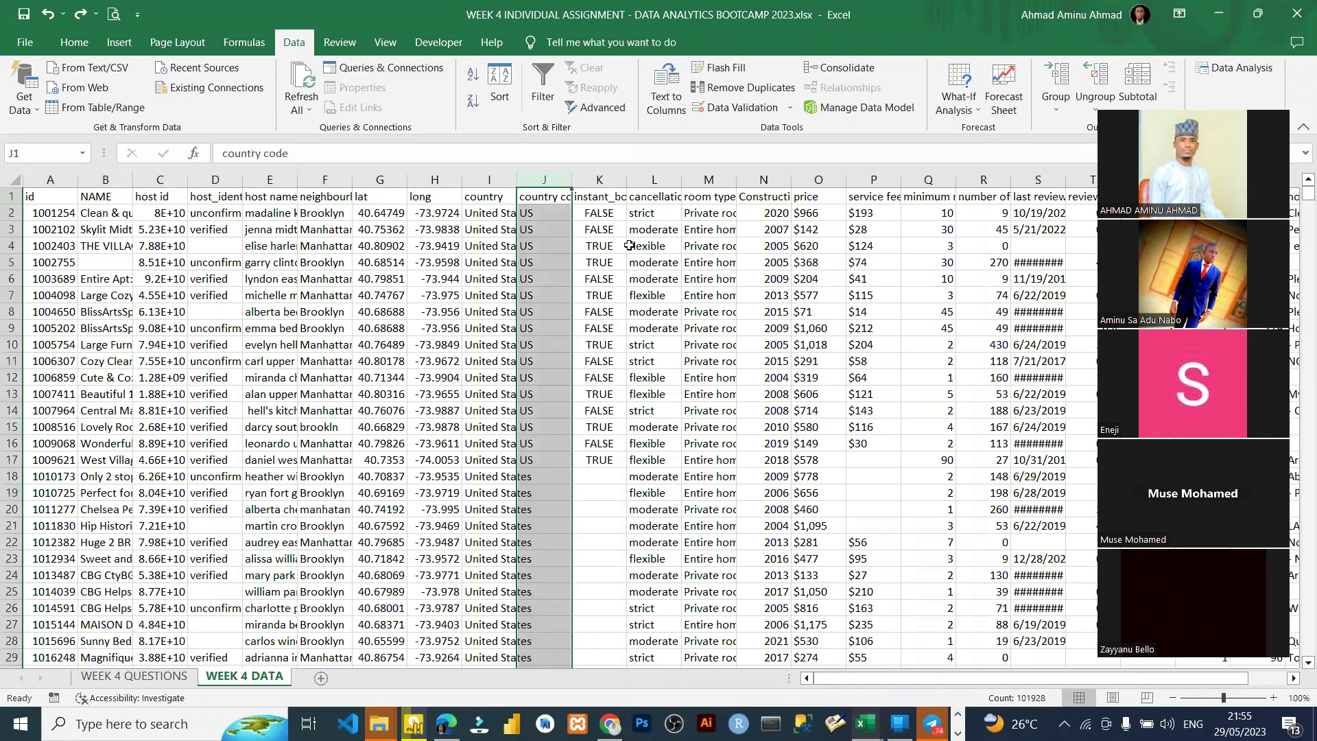
key("Down")
key("Down")
key("Down")
key("Down")
key("Down")
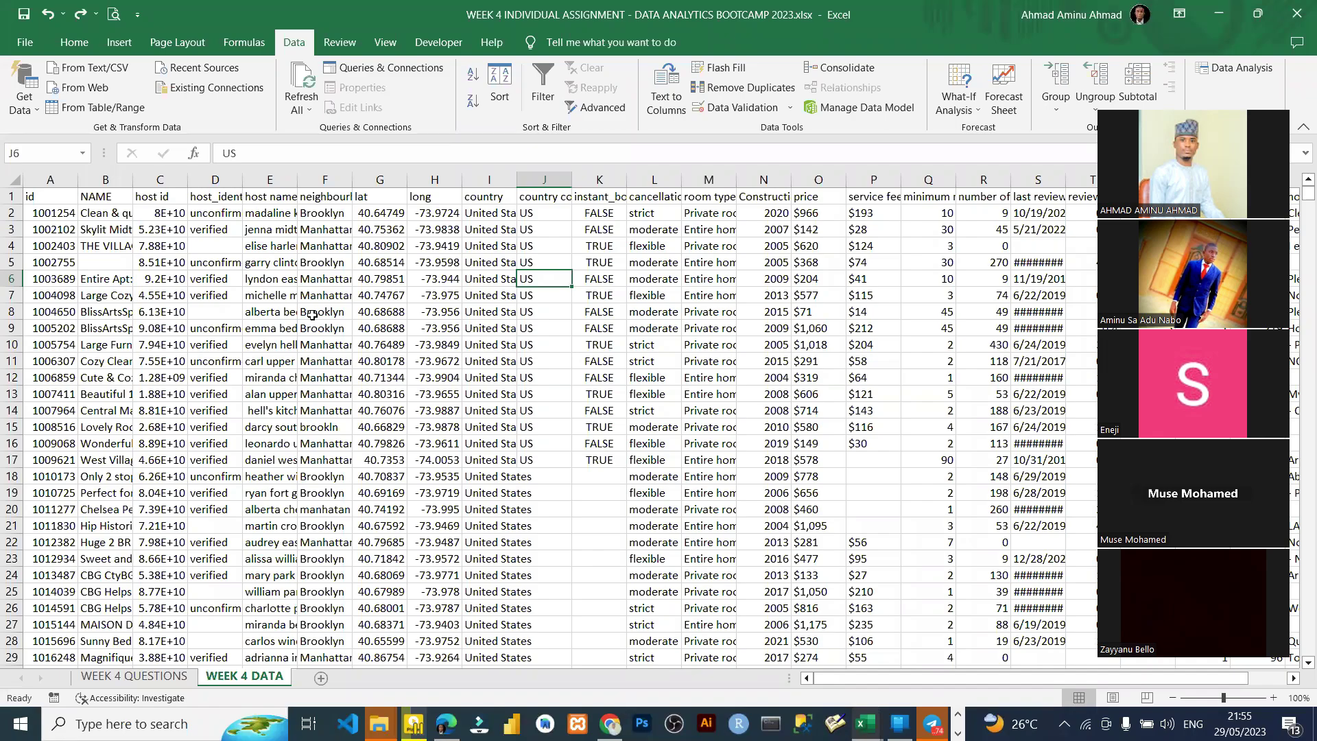
left_click(47, 197)
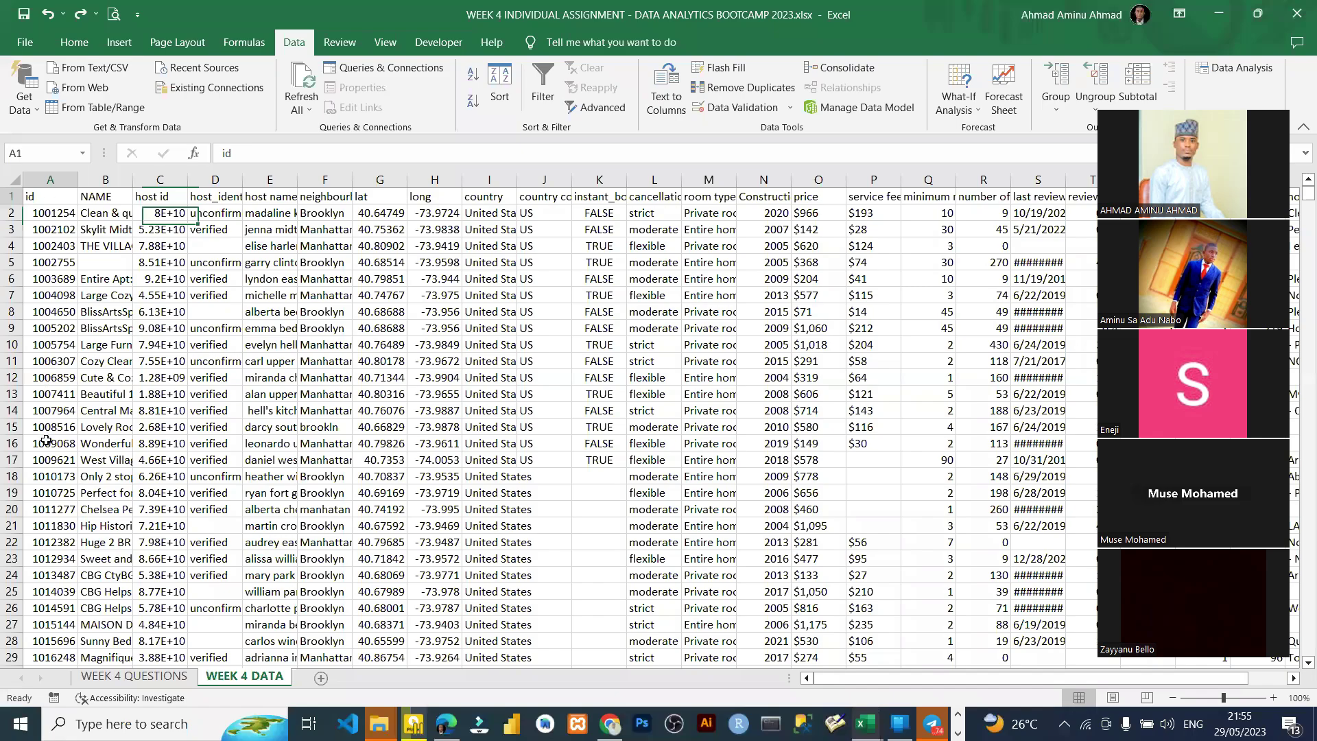
key("Down")
key("shift+Down")
key("shift+Down")
key("shift+Down")
key("shift+Down")
key("shift+Down")
key("shift+Down")
key("shift+Down")
key("shift+Down")
key("shift+Down")
key("shift+Down")
key("shift+Down")
key("shift+Down")
key("shift+Down")
key("shift+Down")
left_click(460, 261)
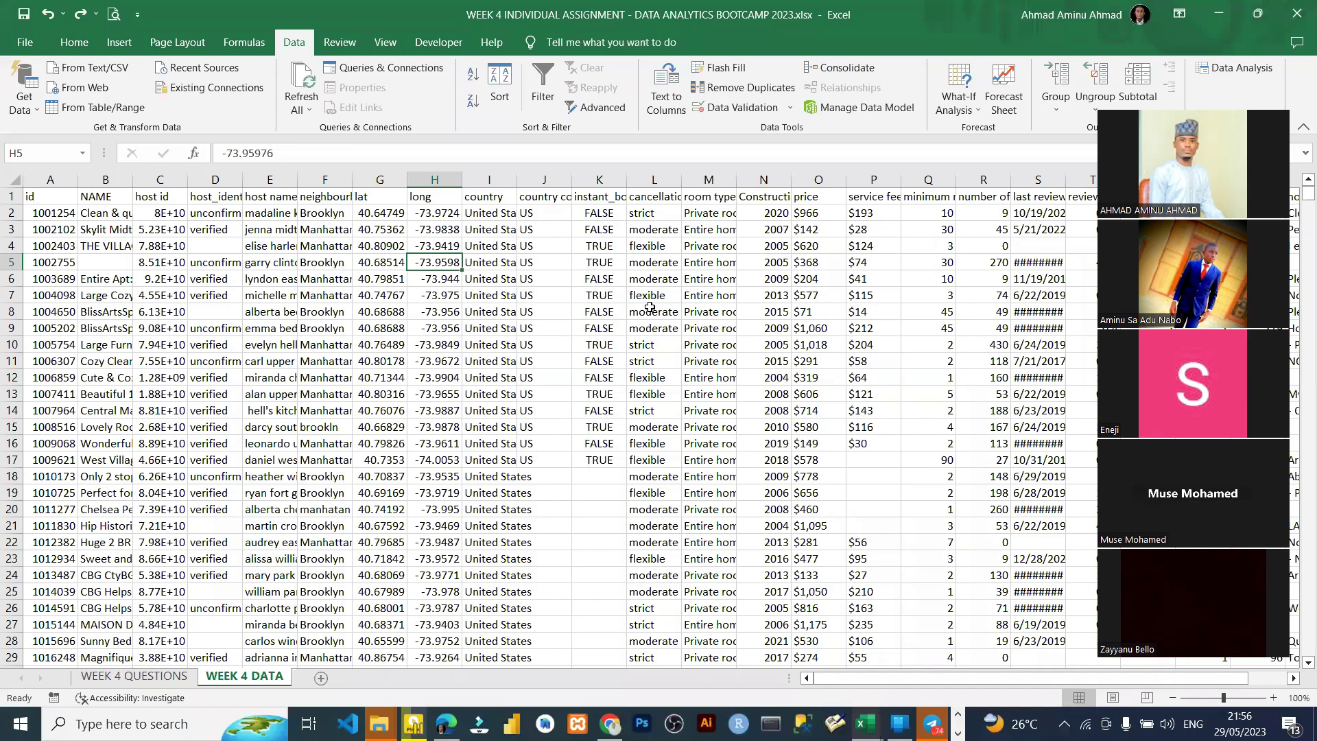
Select all listings data and remove duplicates: 46 removed, 102012 unique values remain
left_click_drag(48, 192, 45, 343)
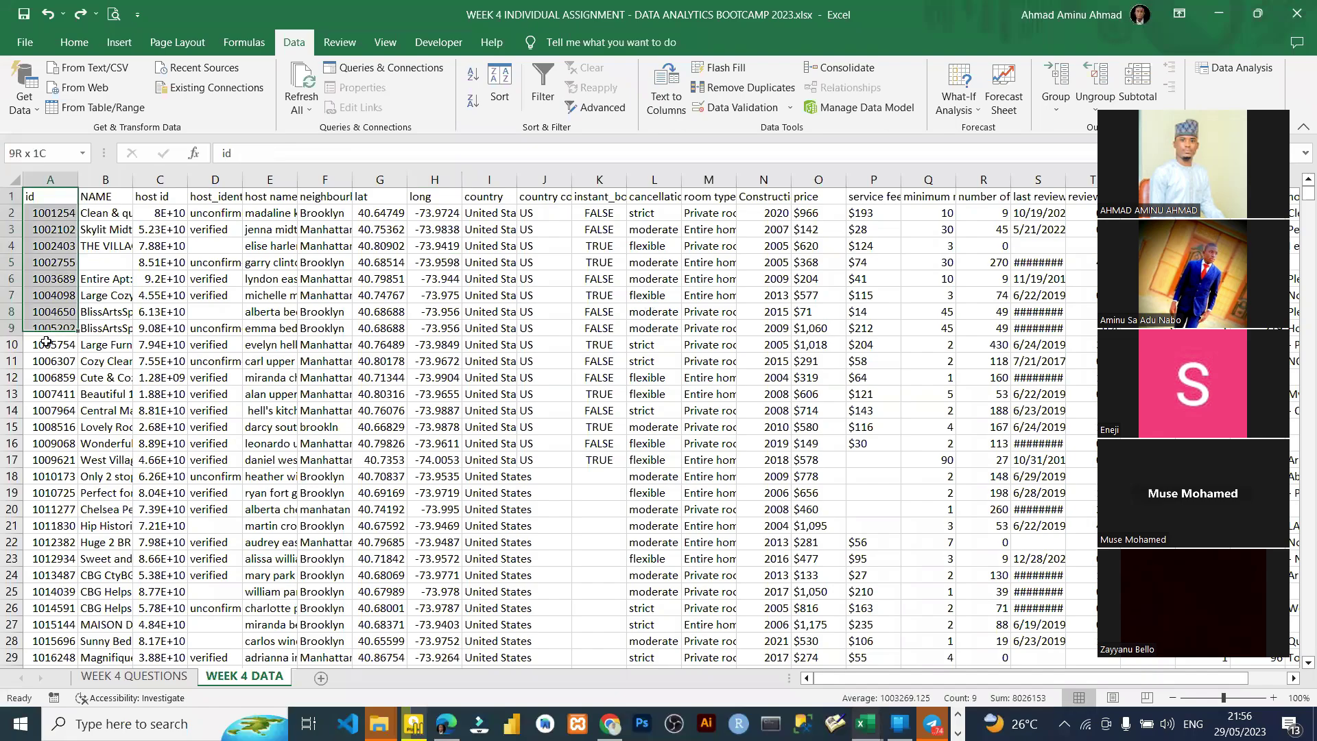
left_click(360, 341)
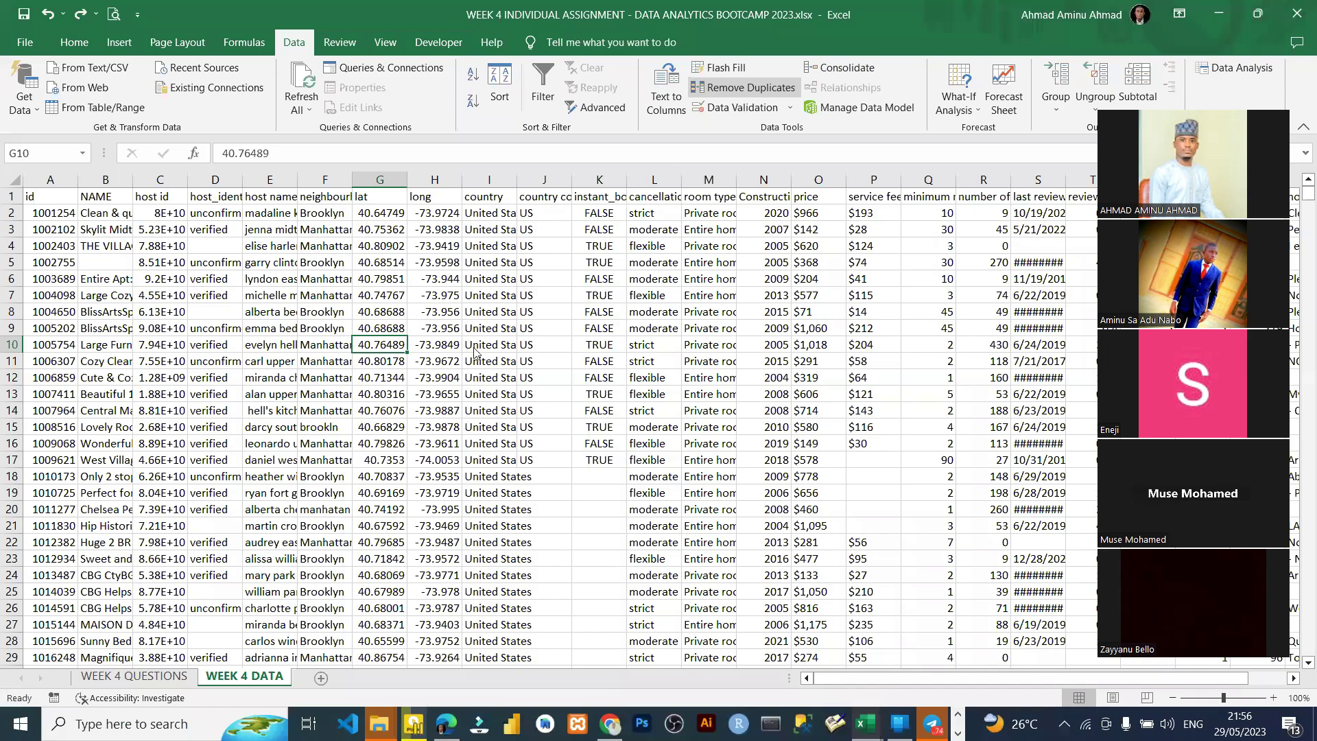
key("ctrl+a")
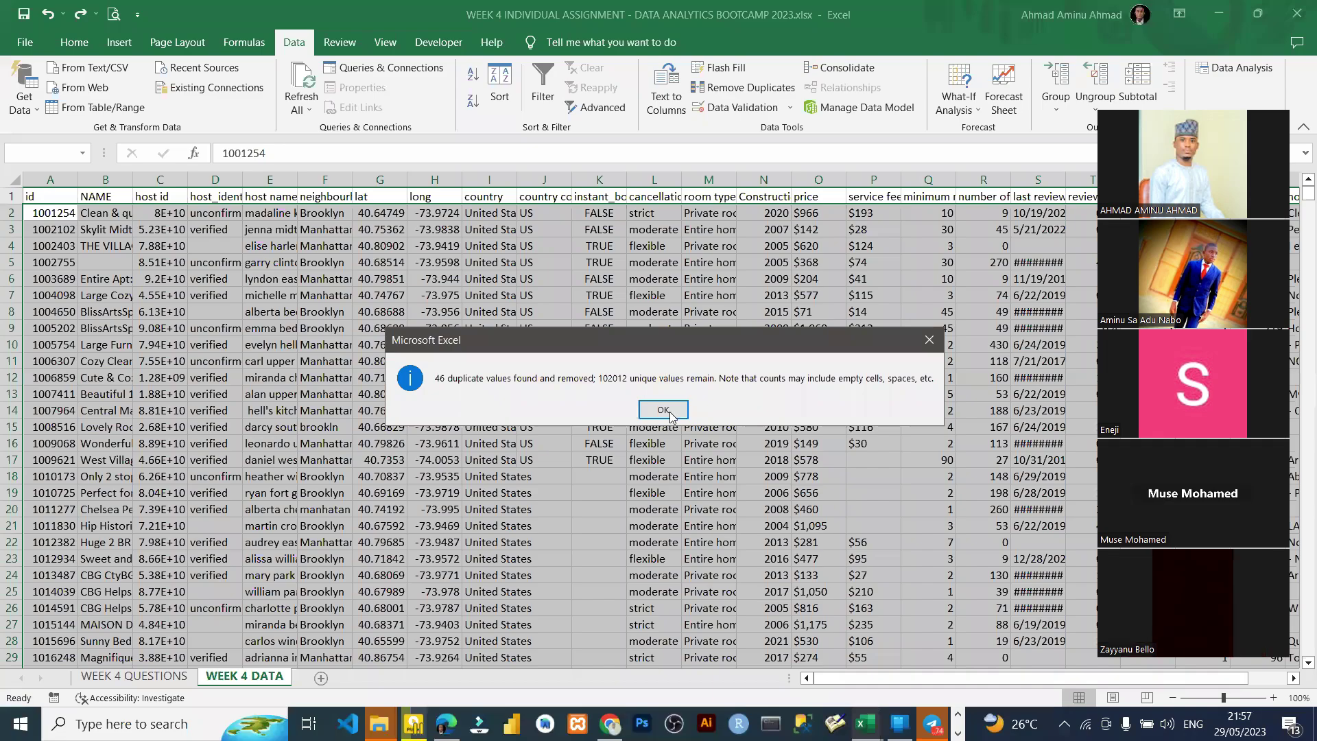
key("Return")
left_click(11, 215)
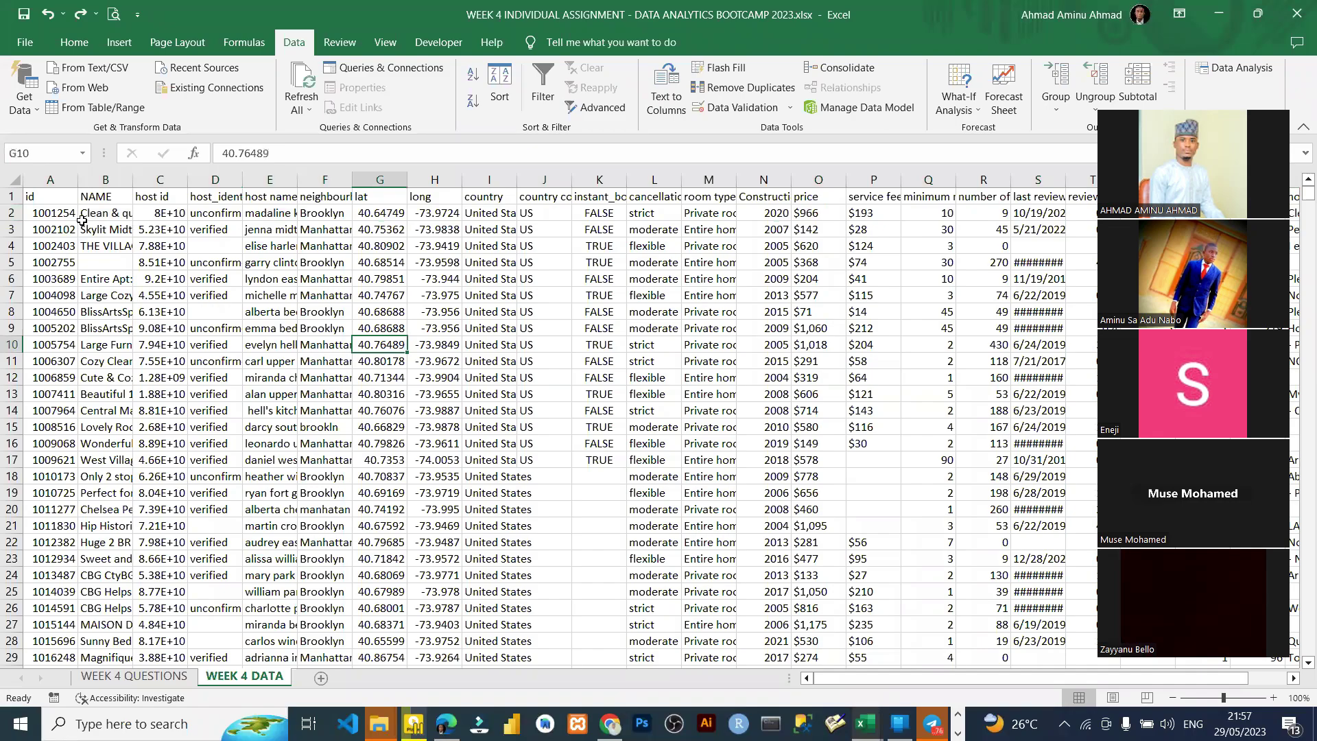
left_click(50, 198)
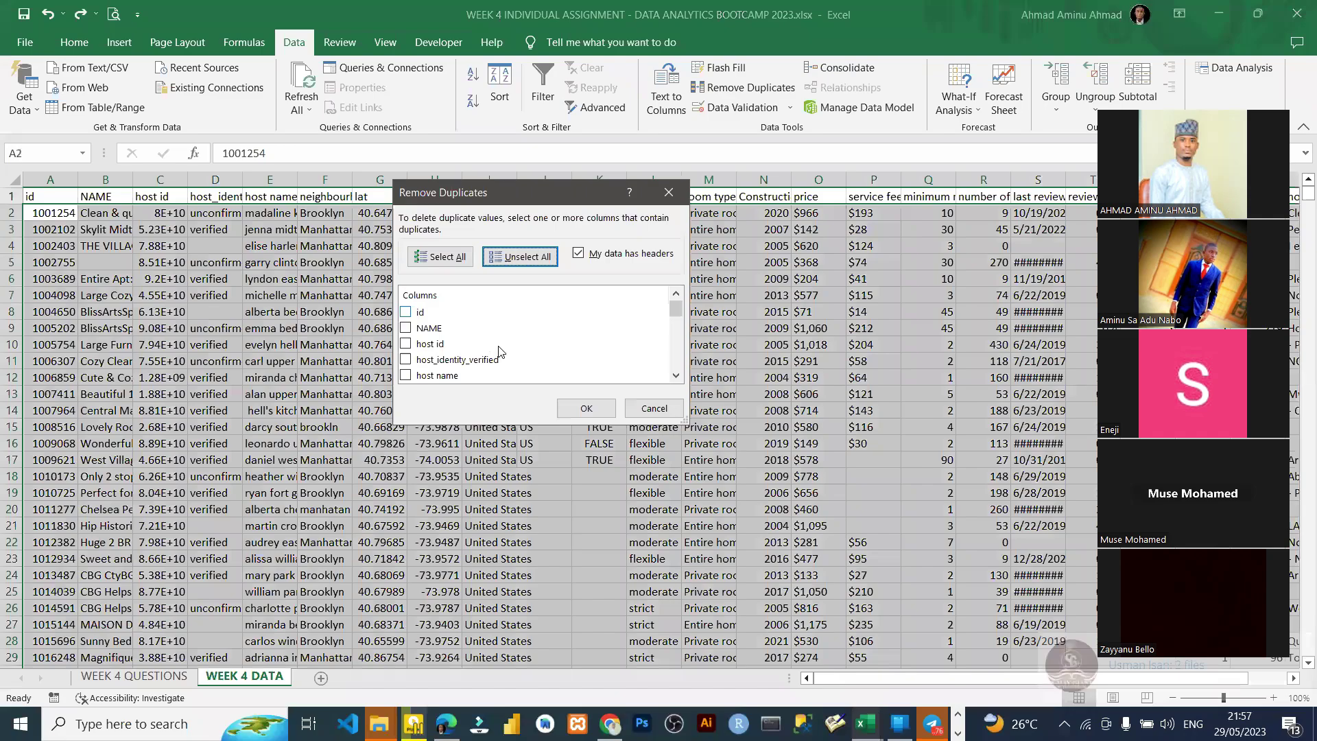
Run Remove Duplicates on the price column only, which finds no duplicate values
scroll(498, 351, "down", 1)
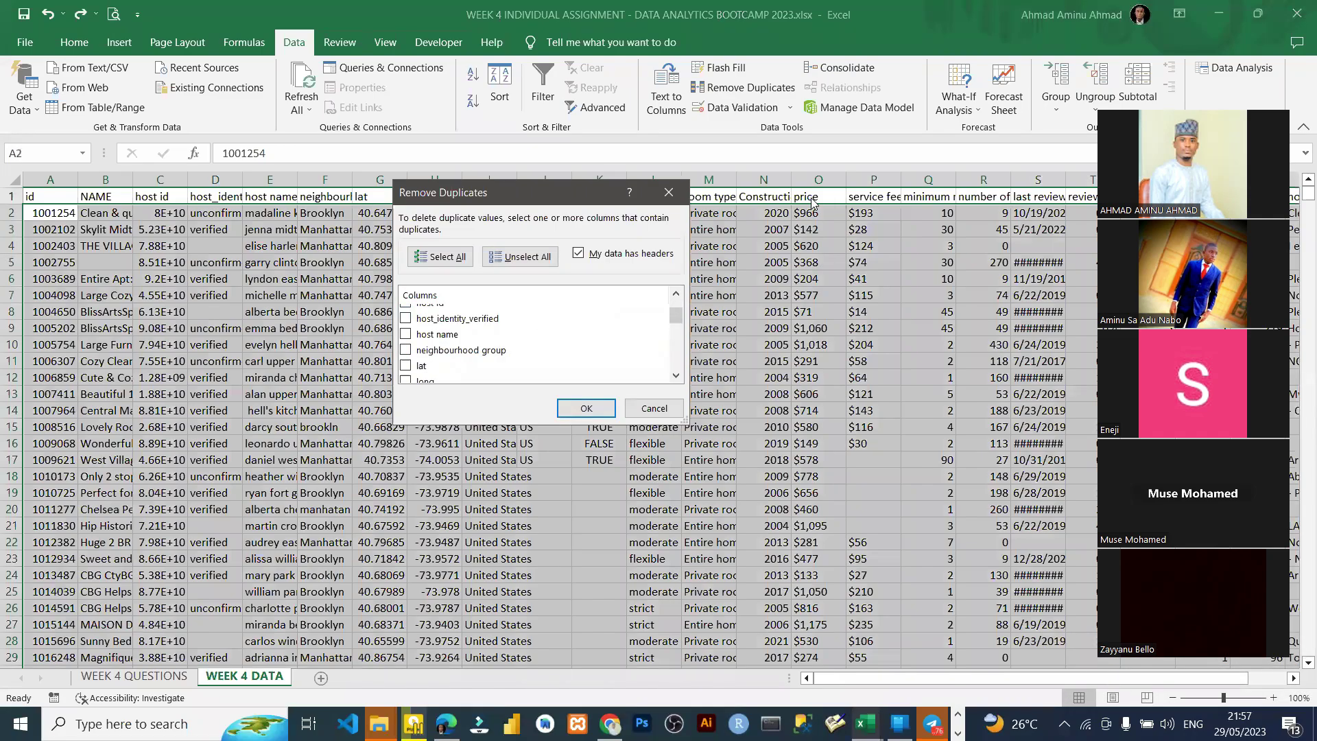
scroll(425, 371, "down", 3)
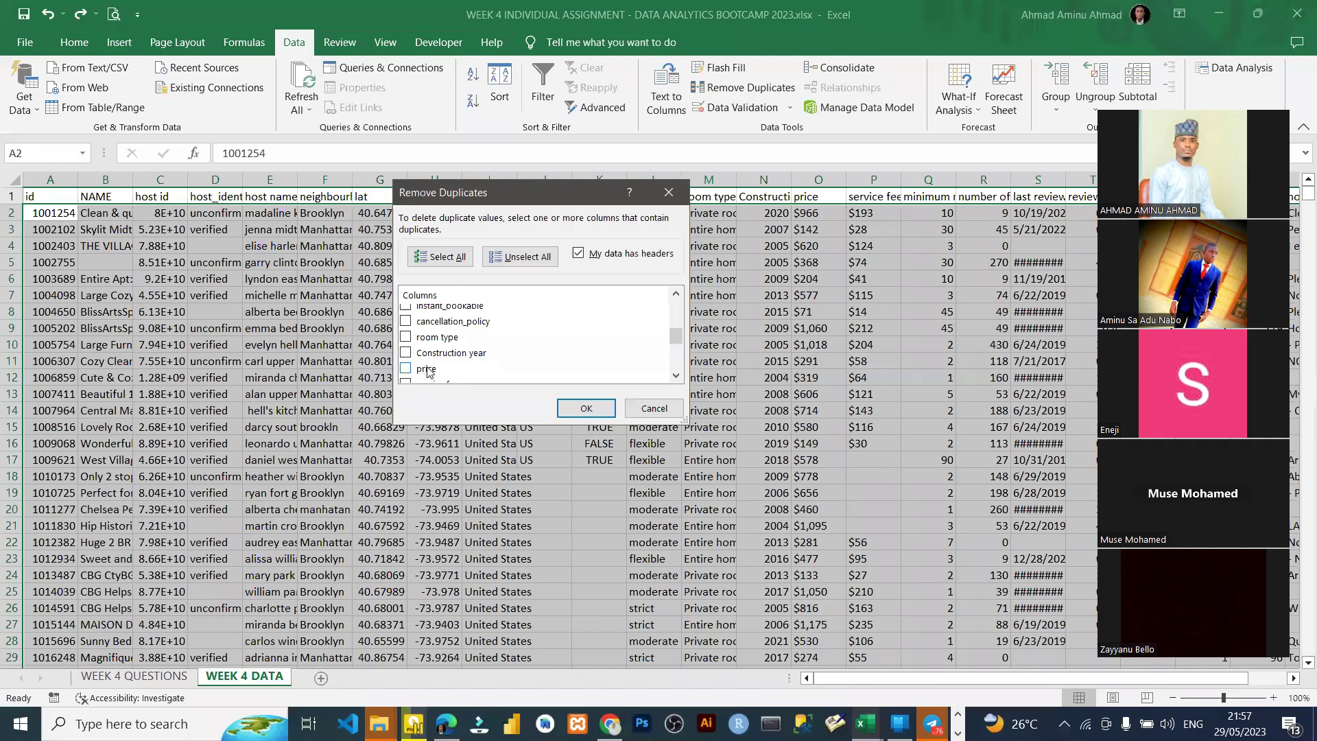
left_click(426, 370)
left_click(582, 410)
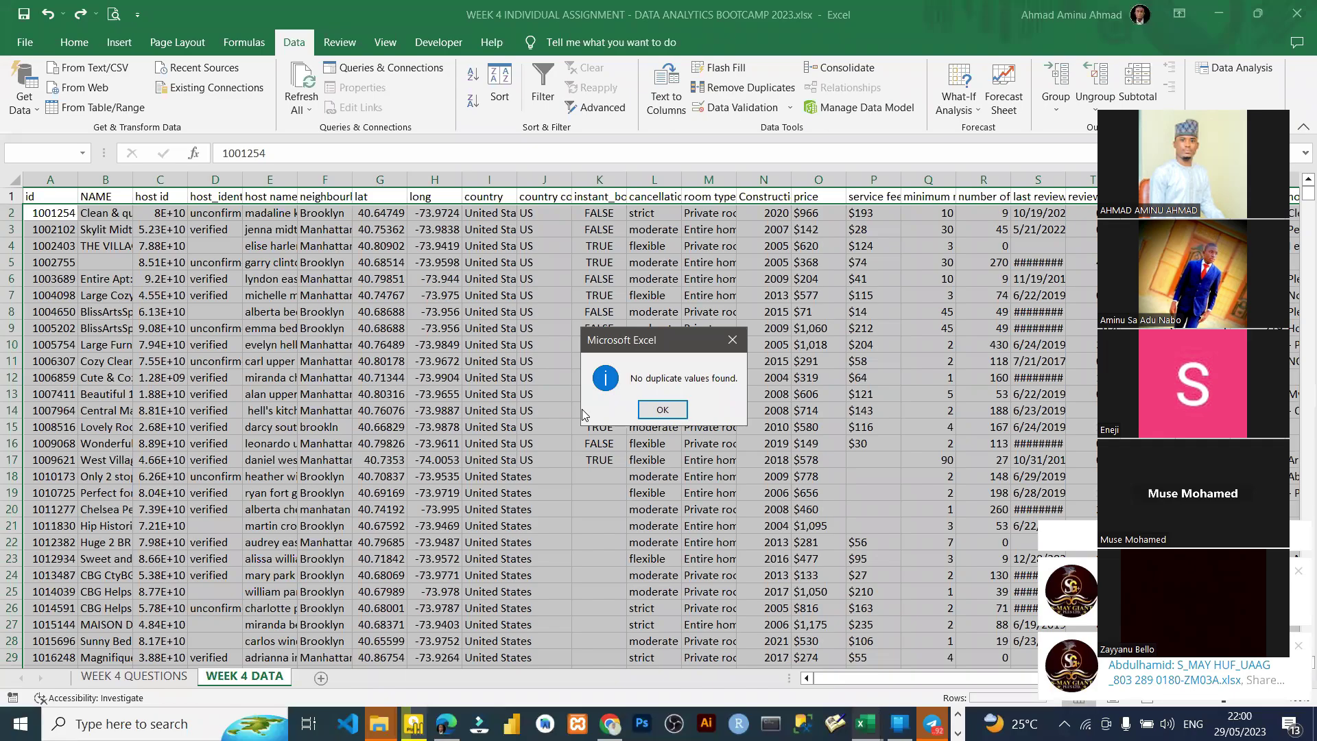
Close the 'No duplicate values found' message to return to the listings sheet
left_click(731, 340)
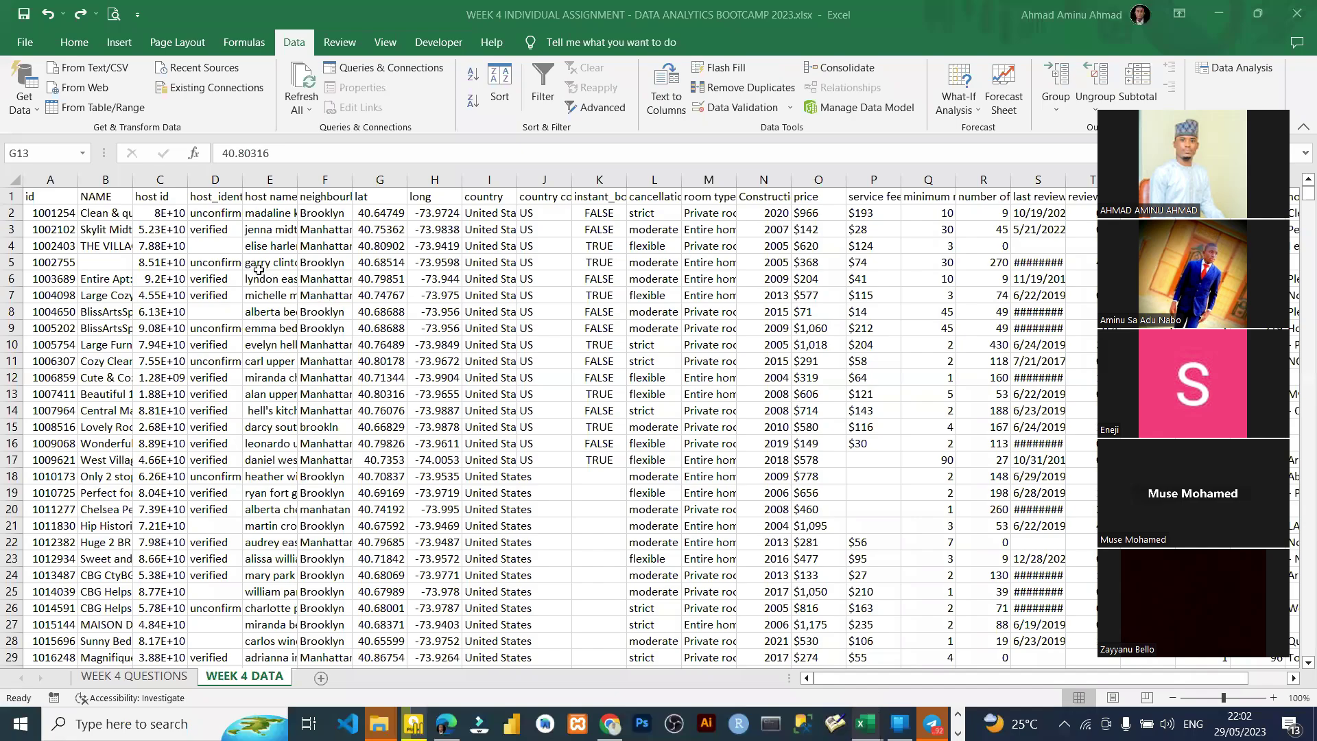
key("Left")
key("Up")
key("Up")
key("Up")
key("Up")
key("Up")
key("Up")
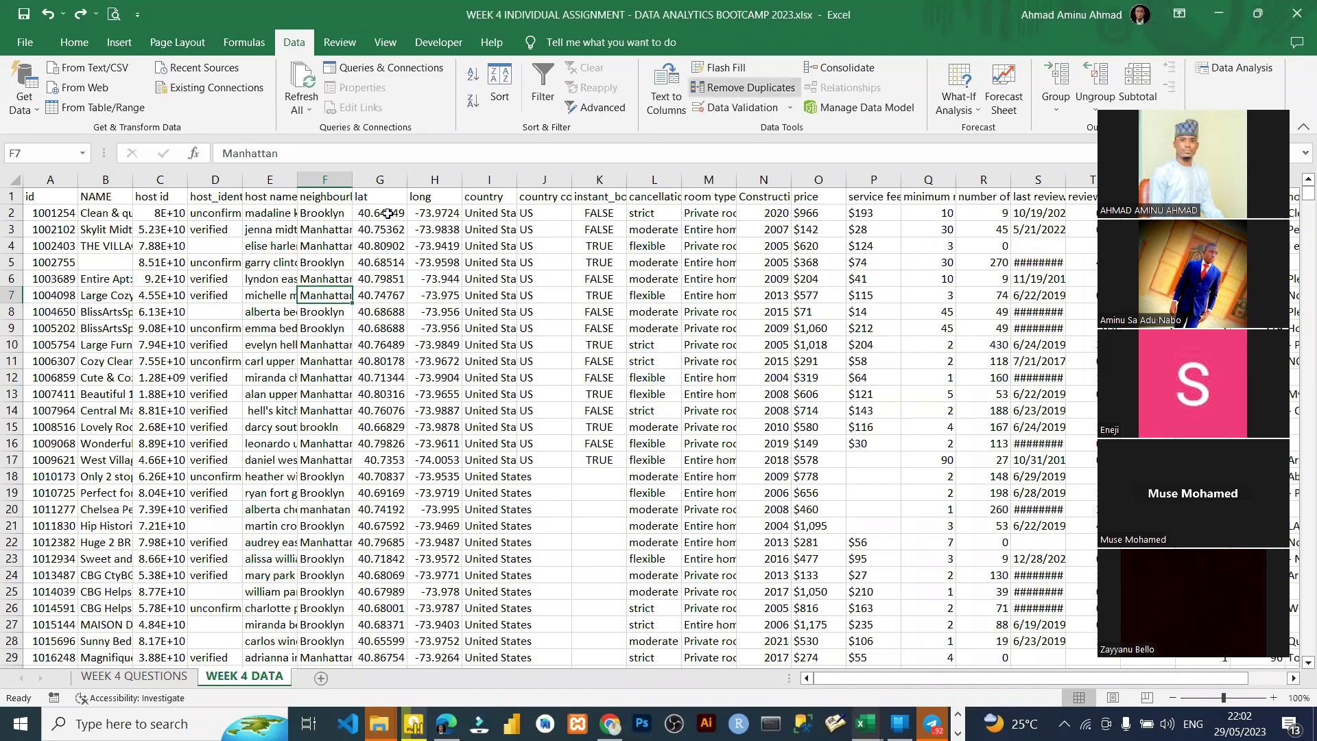
key("Right")
key("Up")
key("Up")
key("Up")
key("Up")
key("Up")
left_click(306, 213)
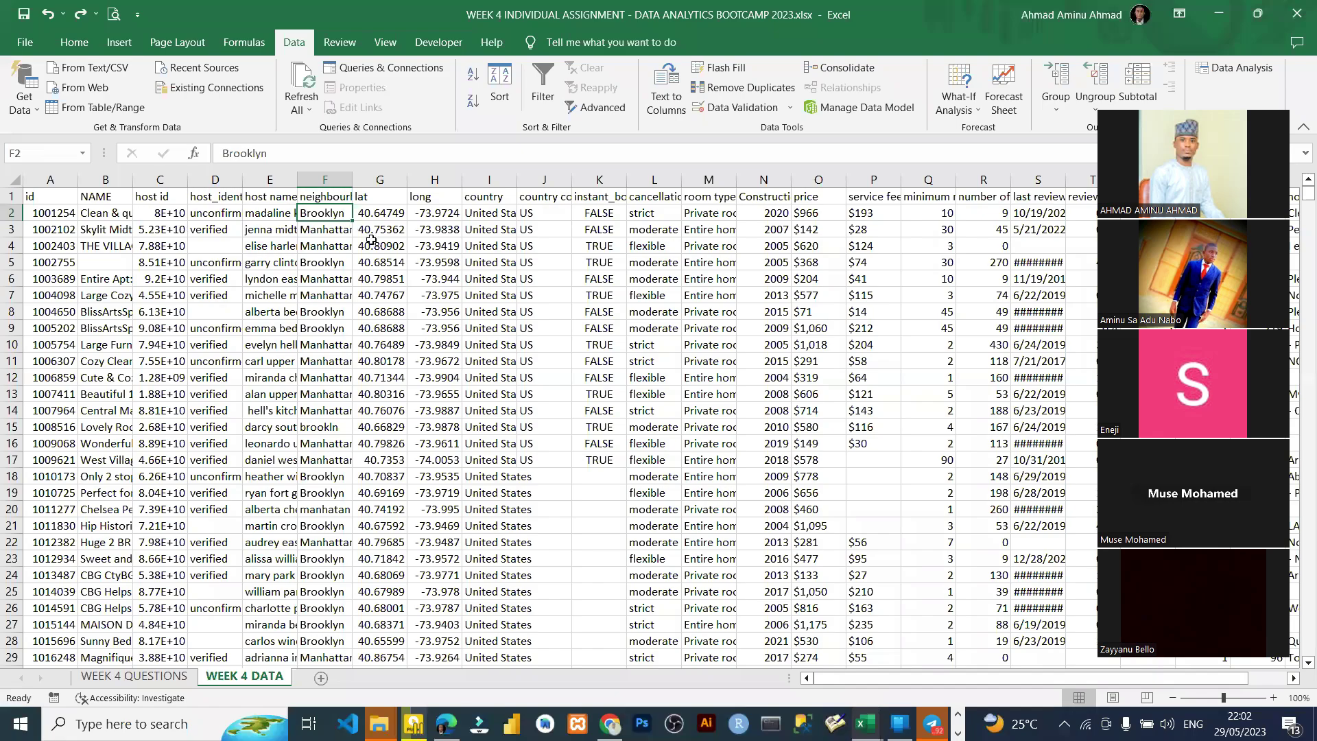
left_click_drag(64, 213, 32, 483)
left_click(103, 293)
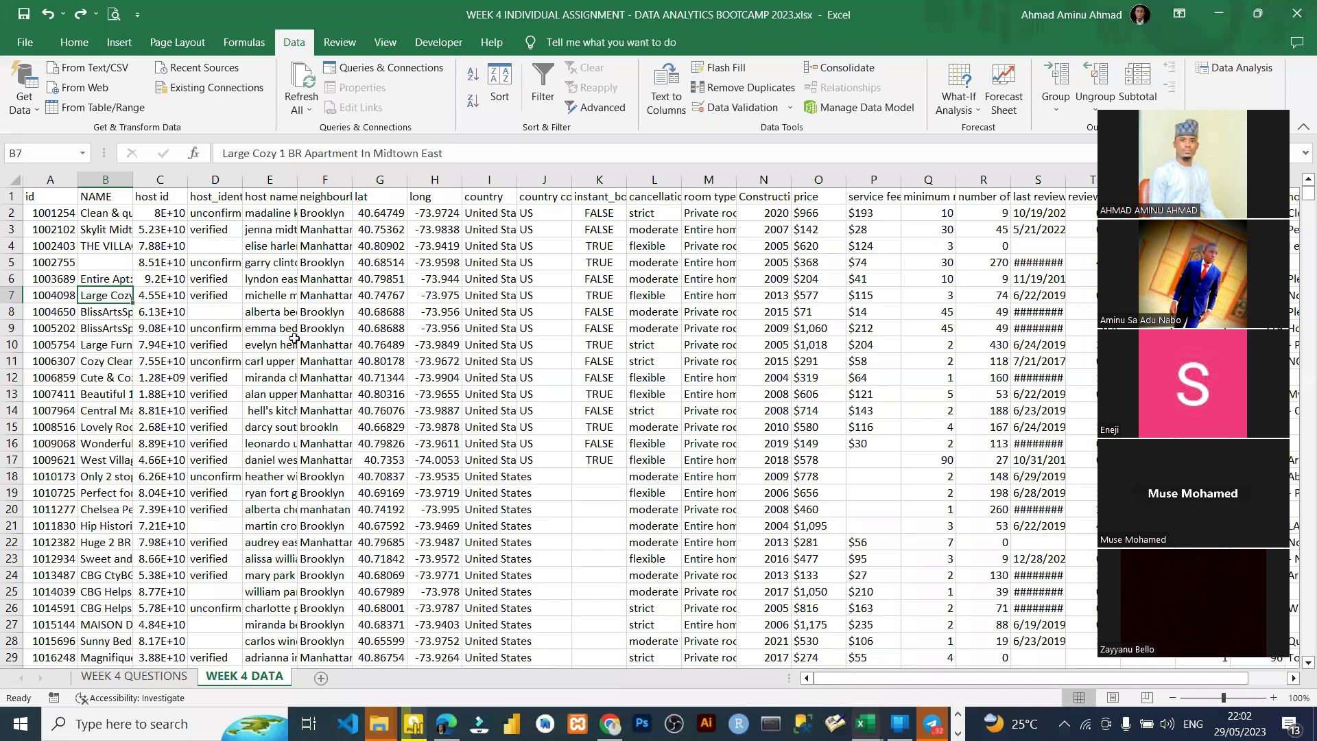
key("Right")
key("Right")
key("Right")
key("Up")
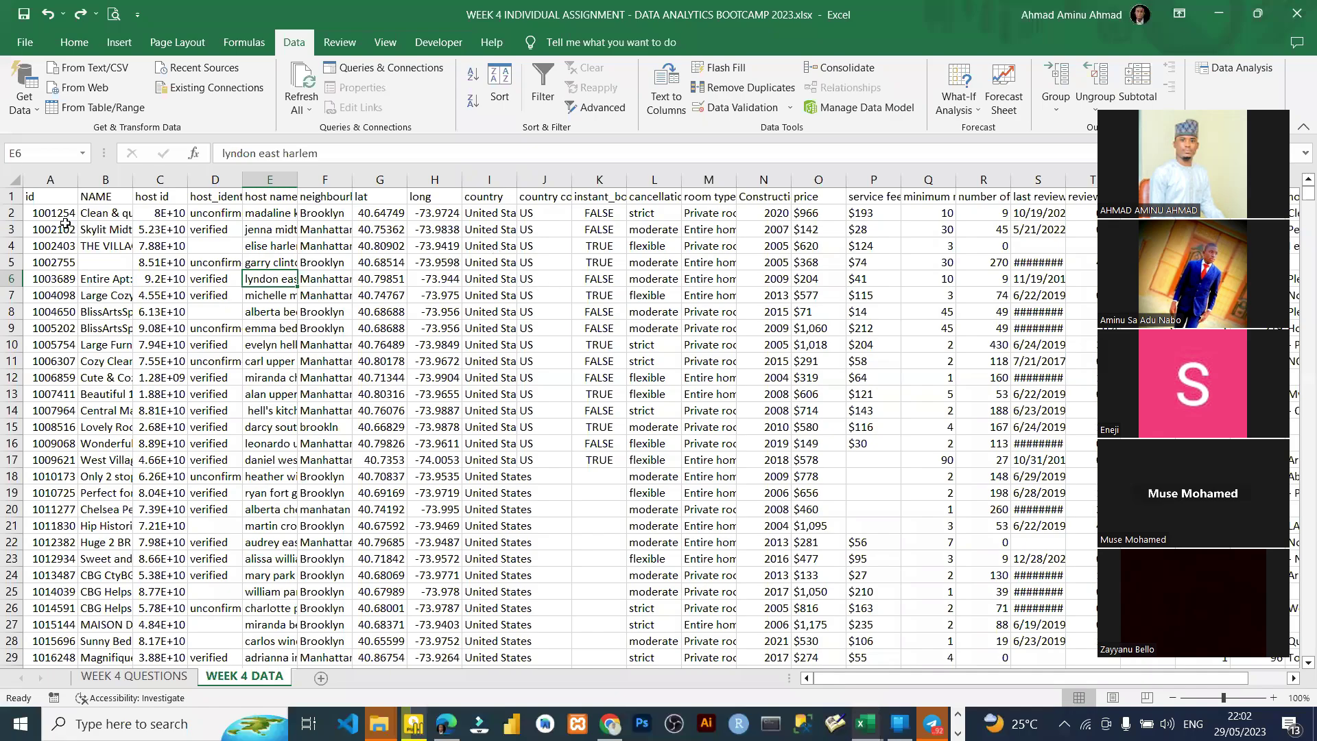
left_click_drag(63, 214, 69, 456)
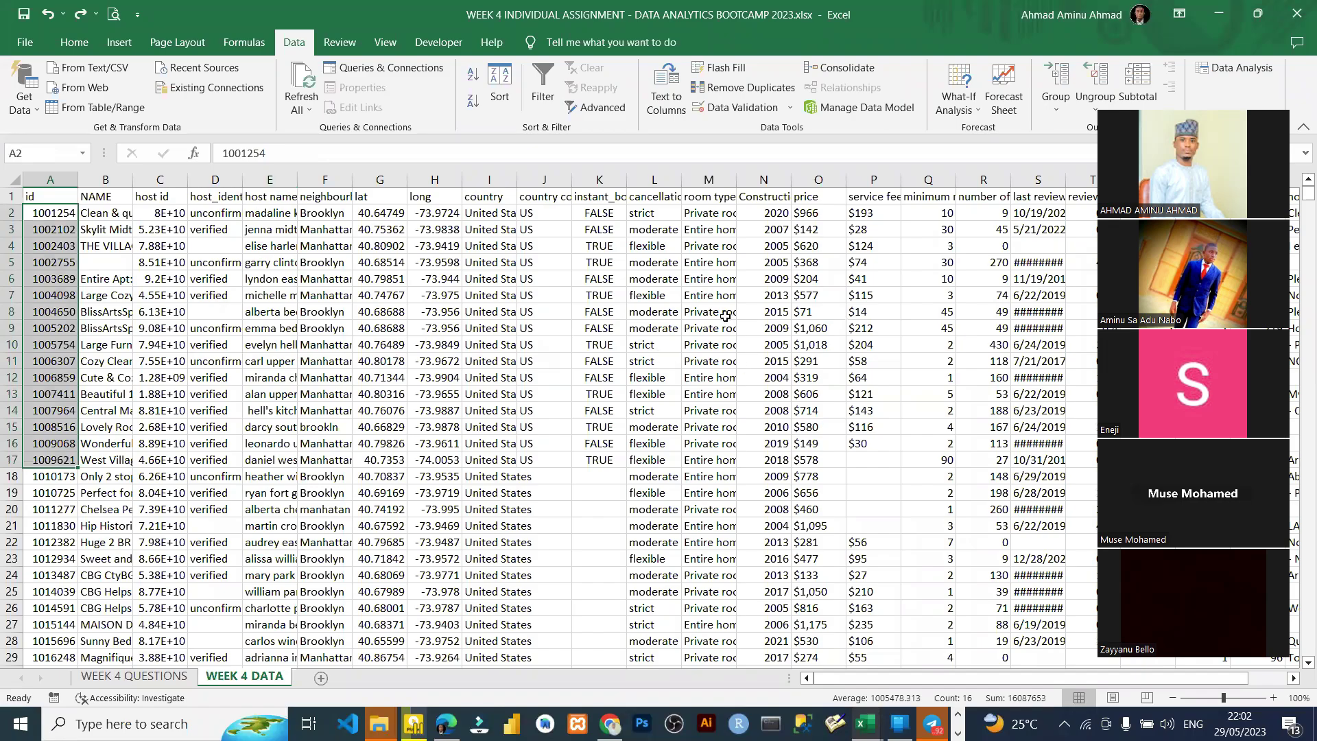
left_click_drag(809, 229, 823, 474)
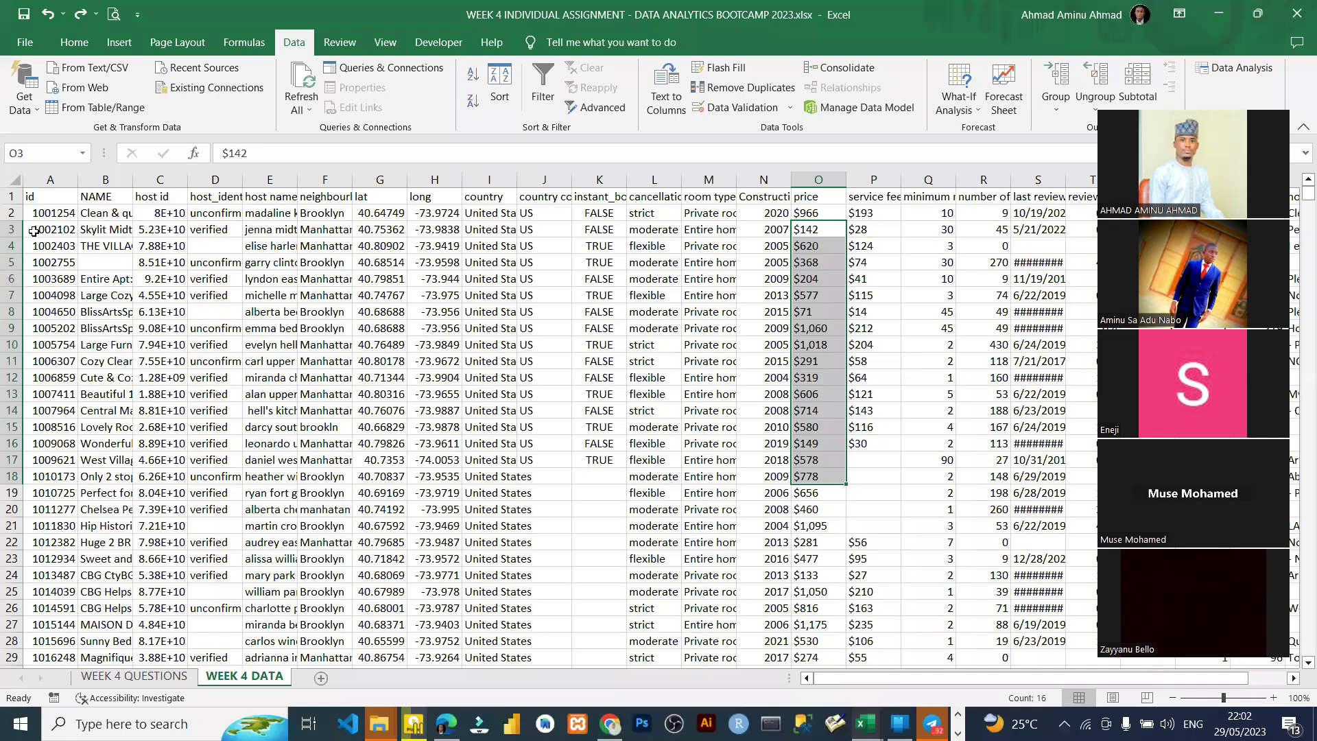
left_click(817, 593, "shift")
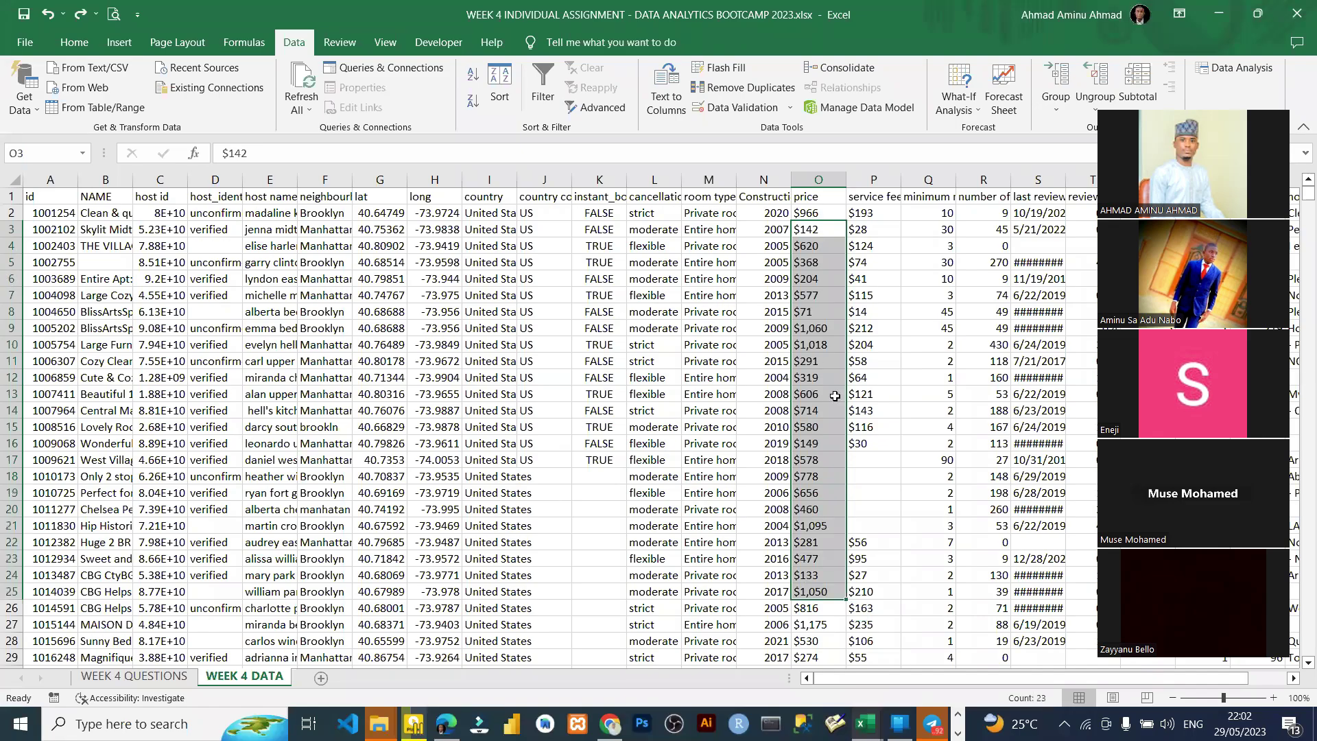
left_click(804, 200)
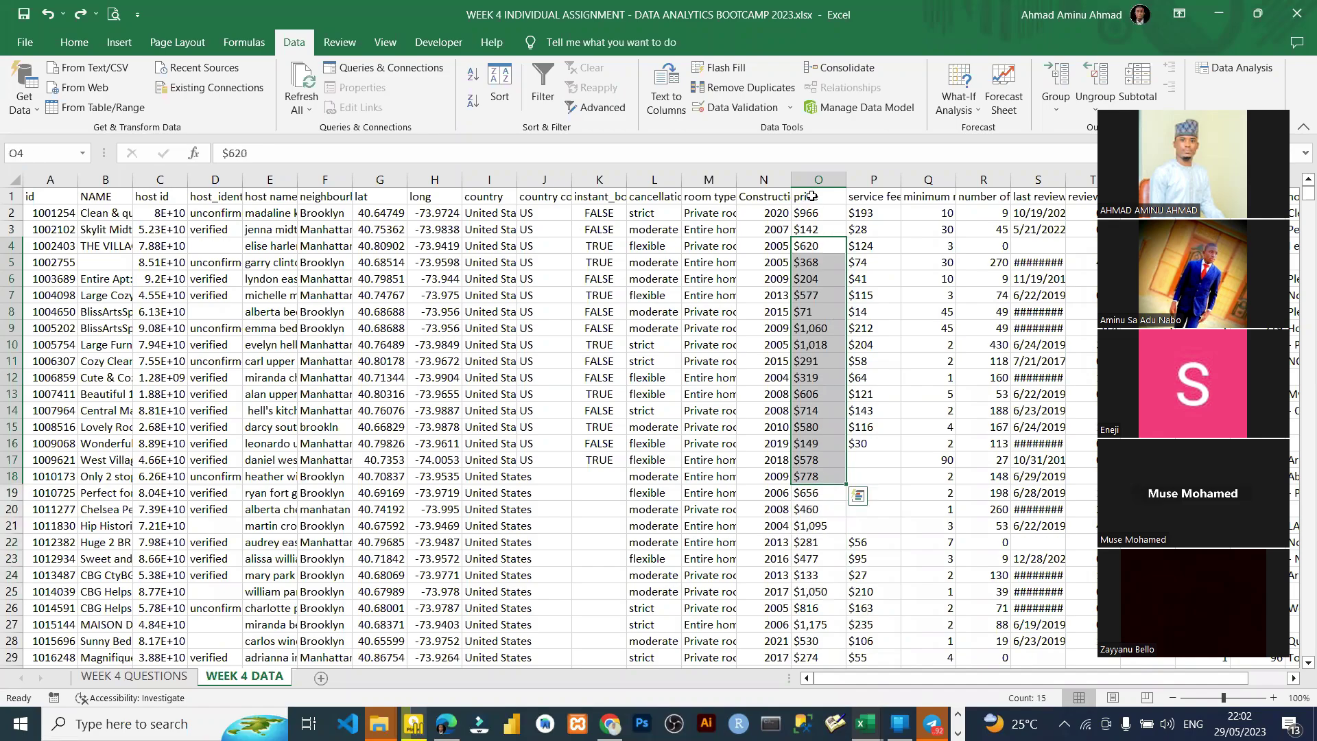
left_click(866, 192)
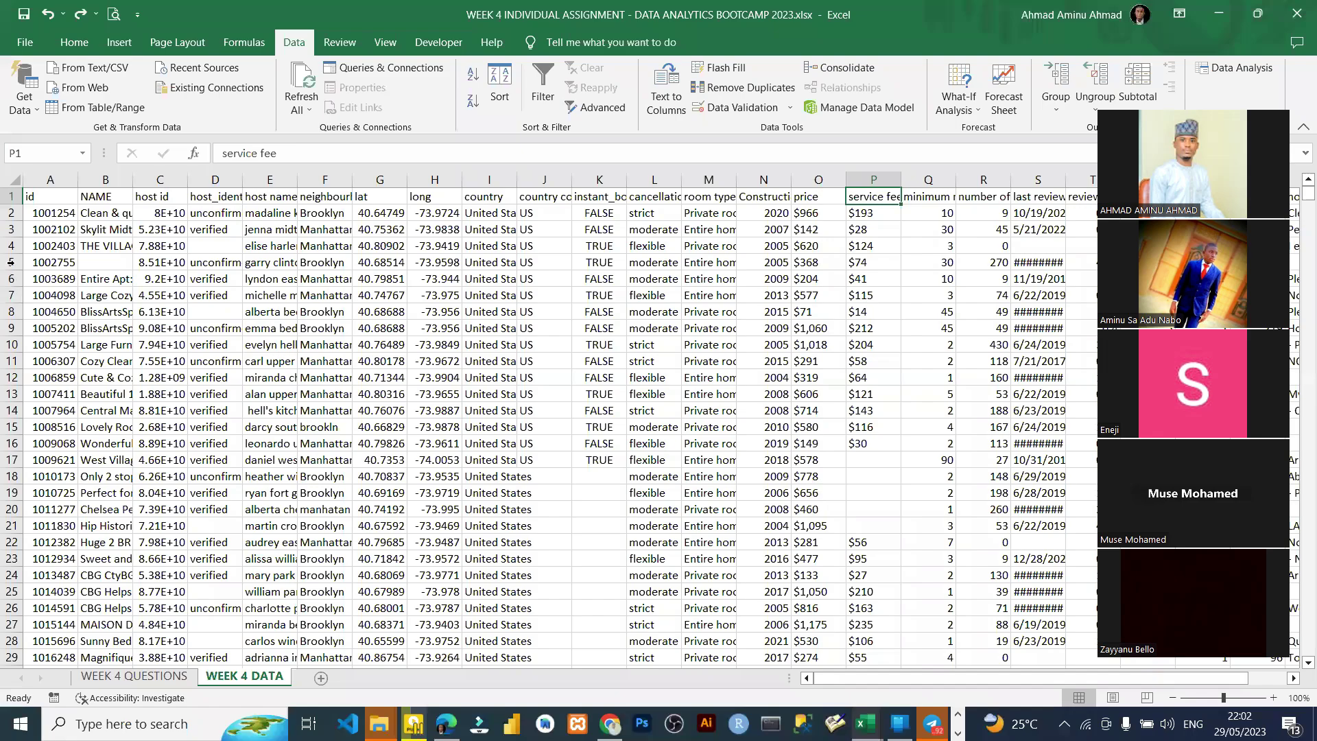
left_click(55, 344)
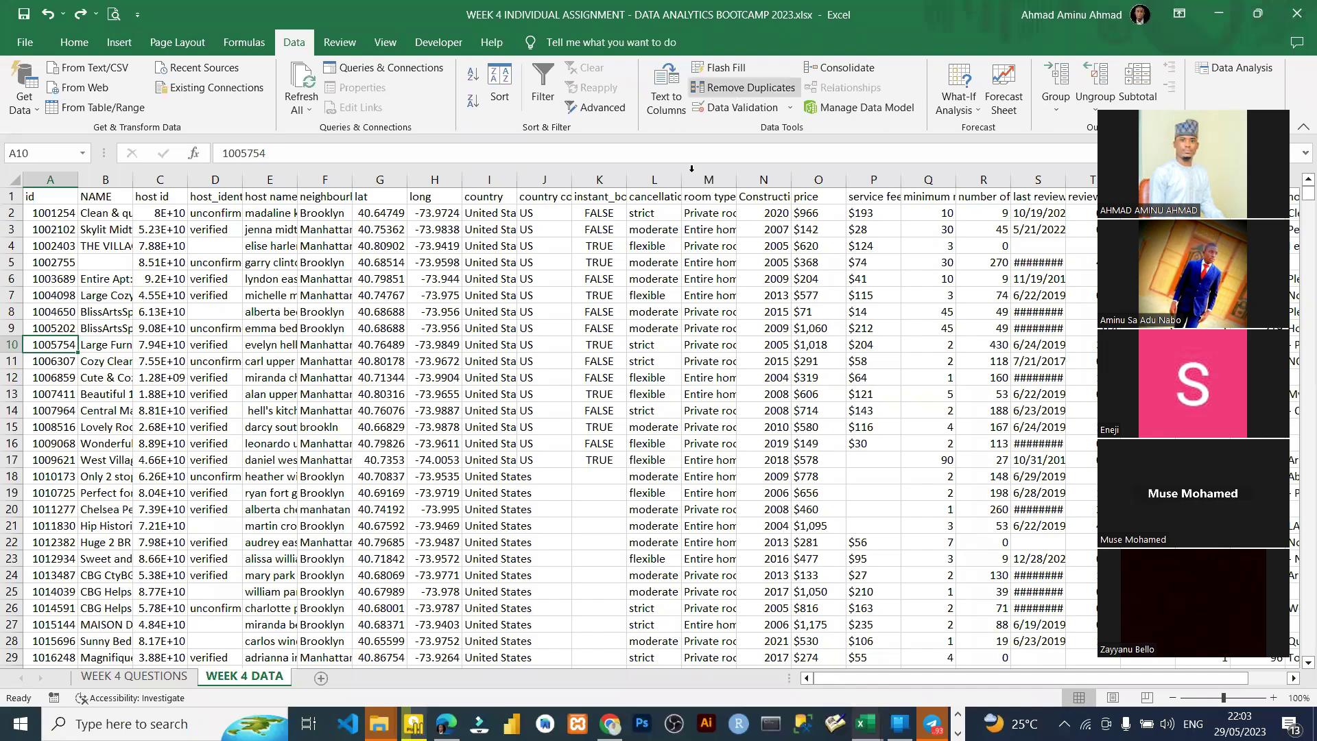
left_click(683, 92)
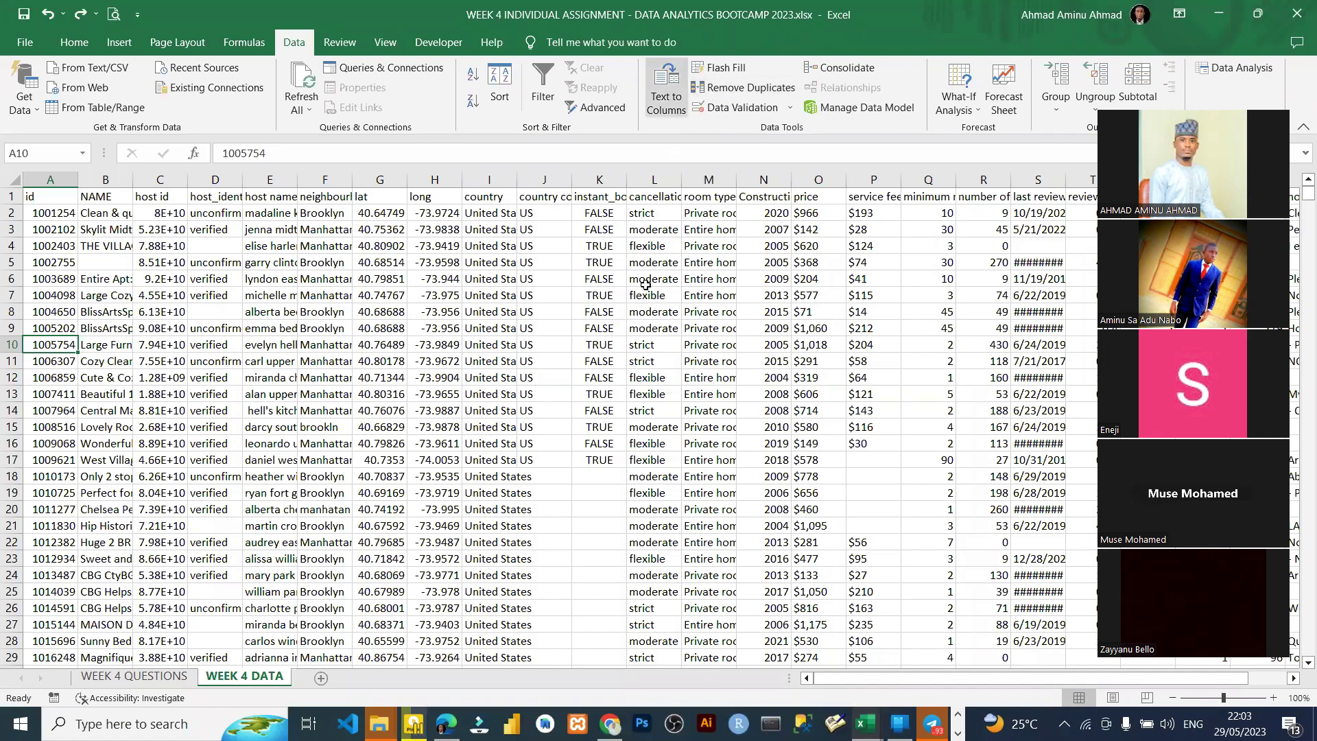
left_click(646, 283)
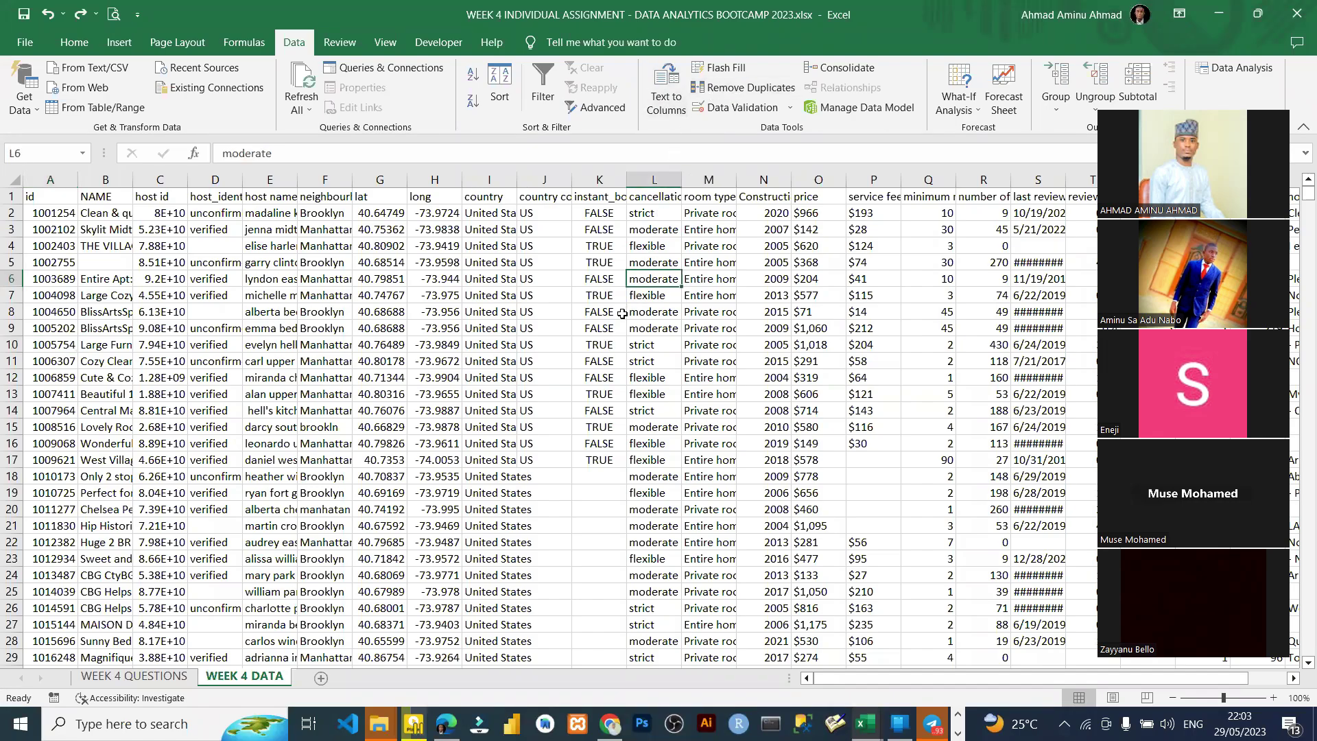